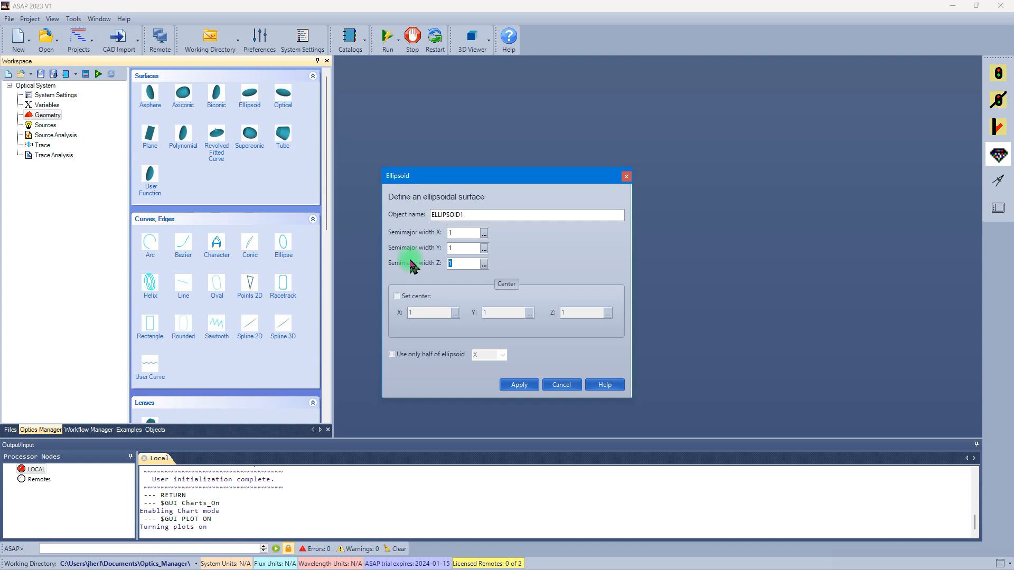
Create the ellipsoid with its Z semimajor width set to 0.1
text(1)
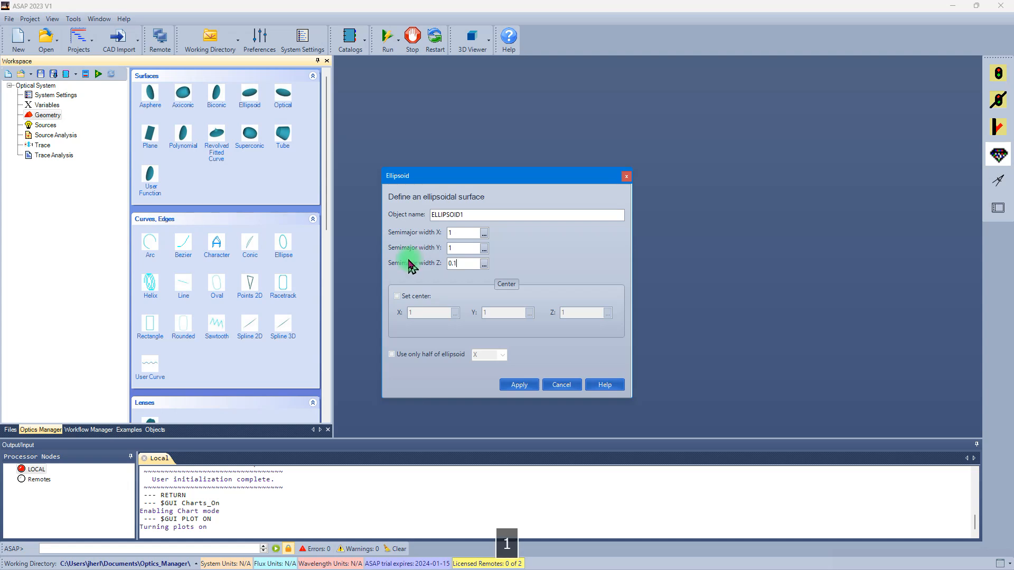
click(519, 385)
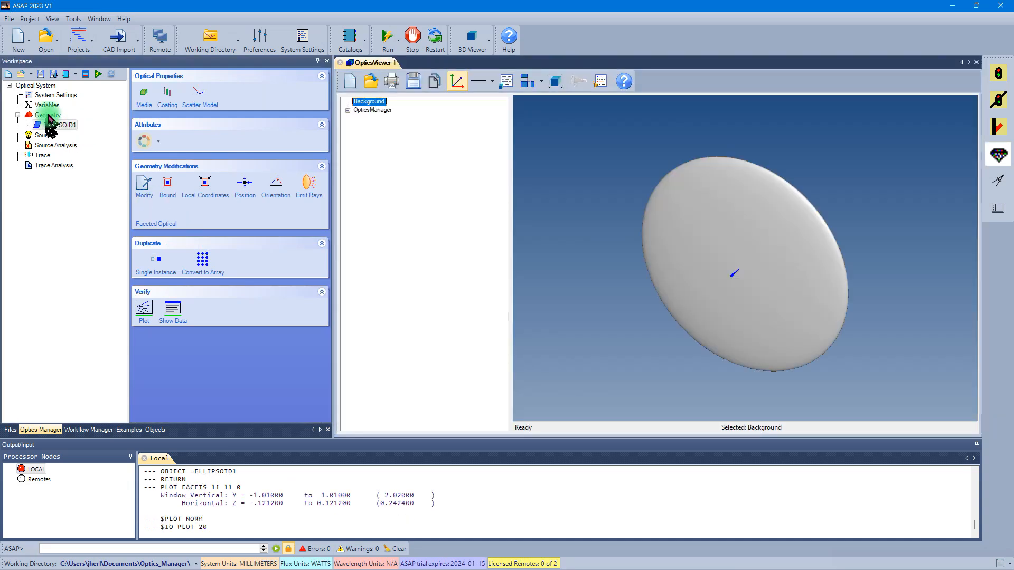
Add a plane surface orthogonal to the Z axis at location 9 with a rectangular aperture
click(58, 117)
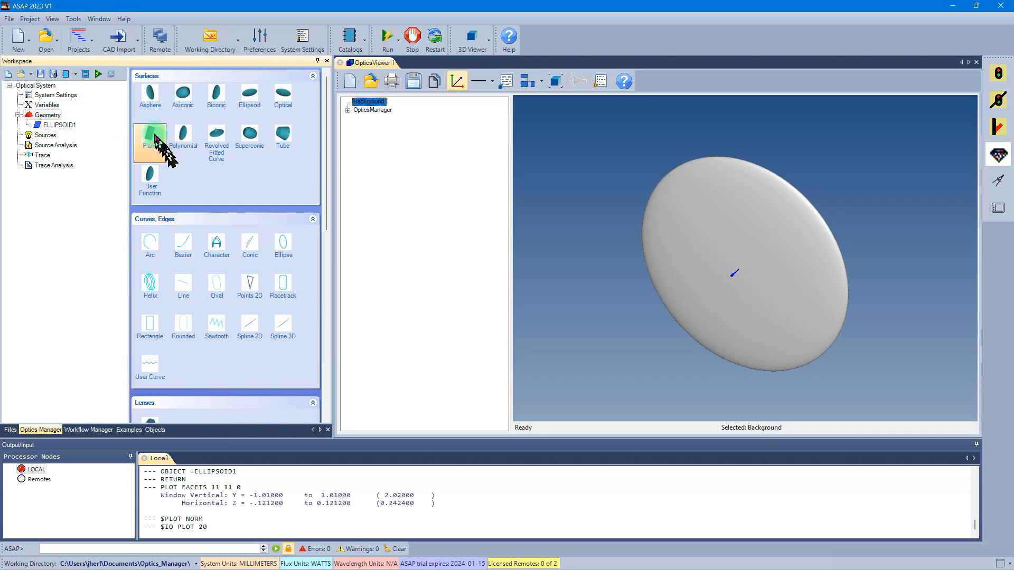
click(153, 139)
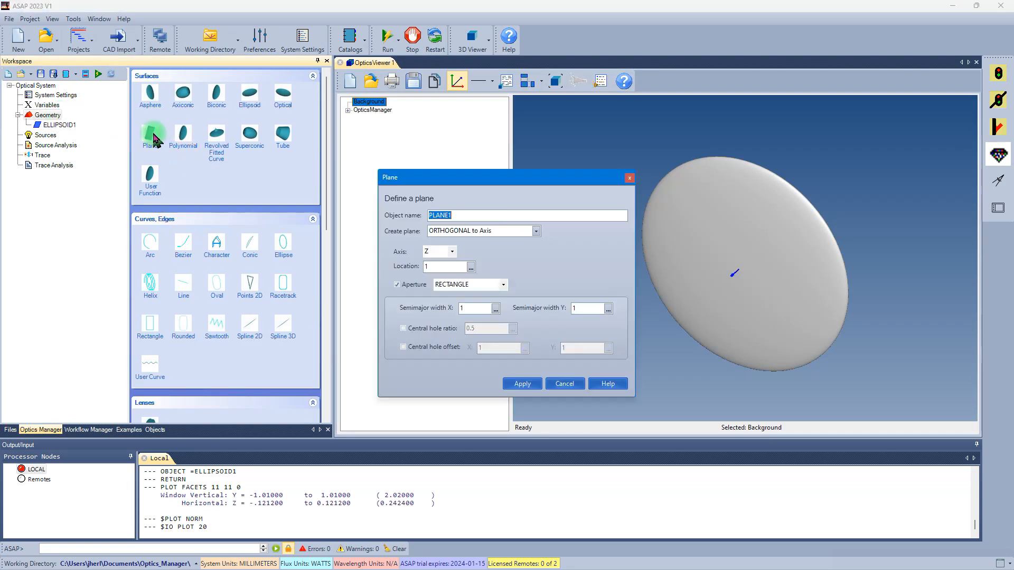
click(439, 265)
drag(439, 264, 383, 266)
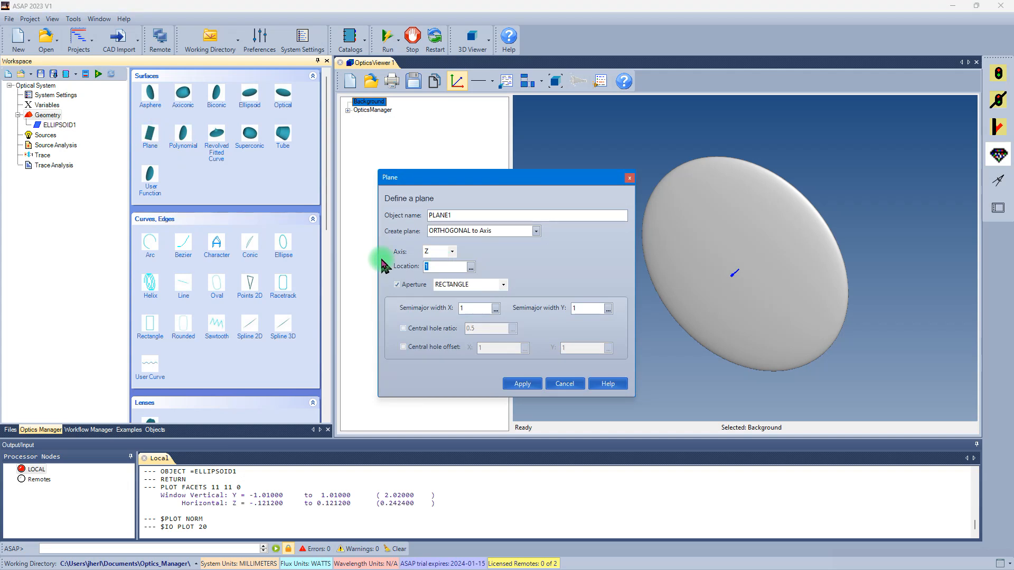
text(9)
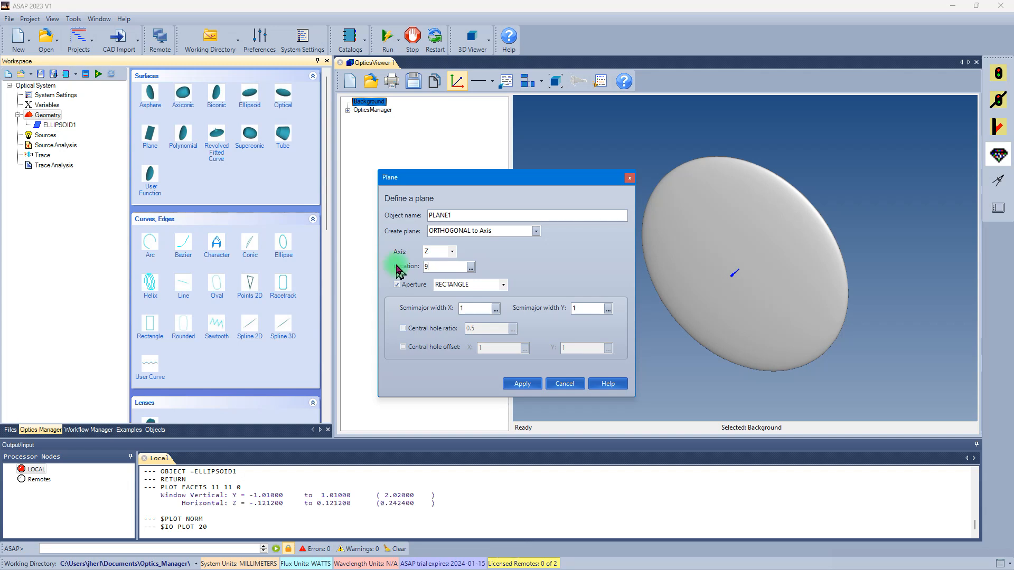
click(536, 385)
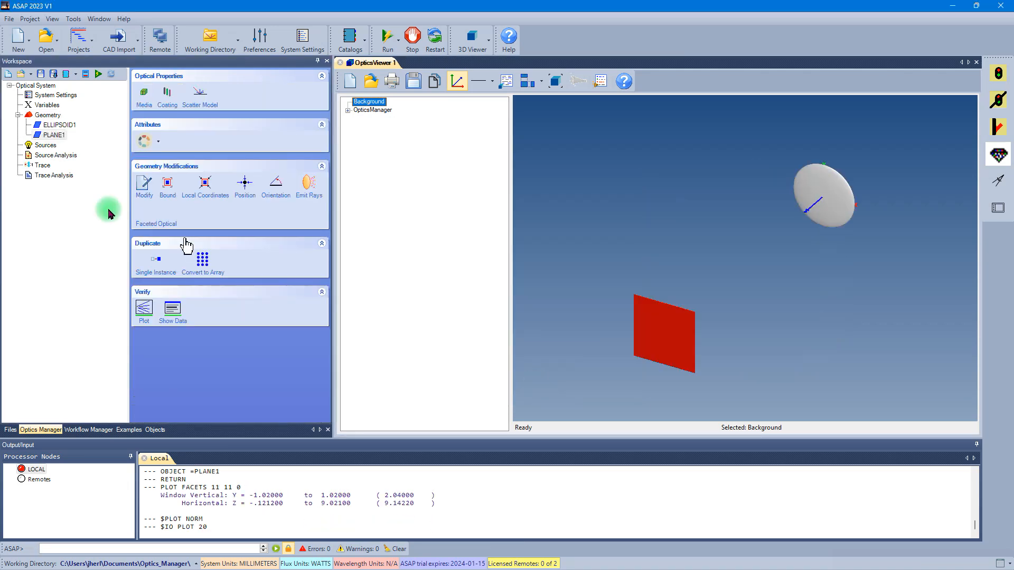
Assign media to ELLIPSOID1, keeping AIR as medium 1 and choosing N-BK10 from the media catalog as medium 2
click(40, 127)
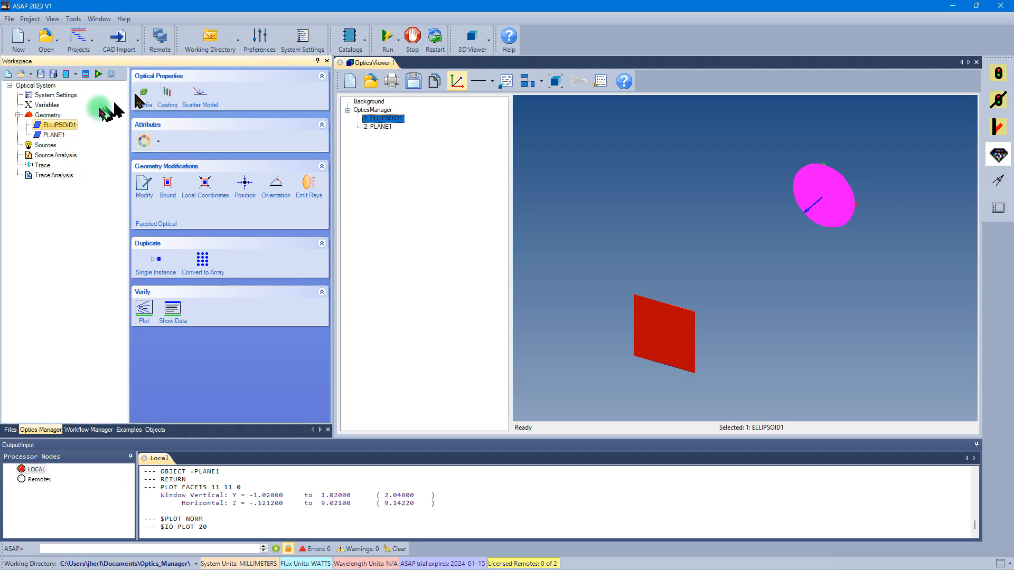
click(152, 95)
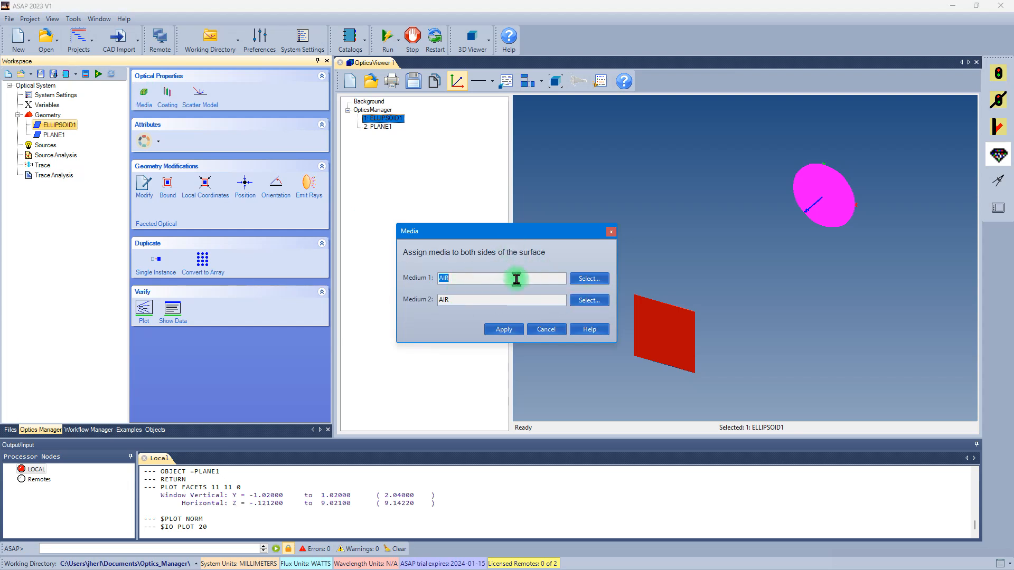
click(588, 306)
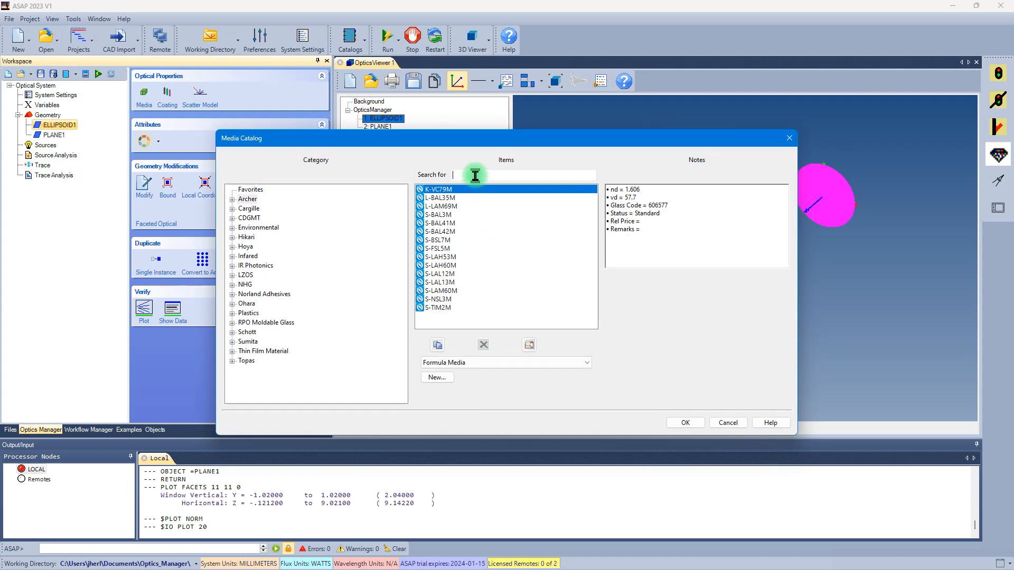
text(bk)
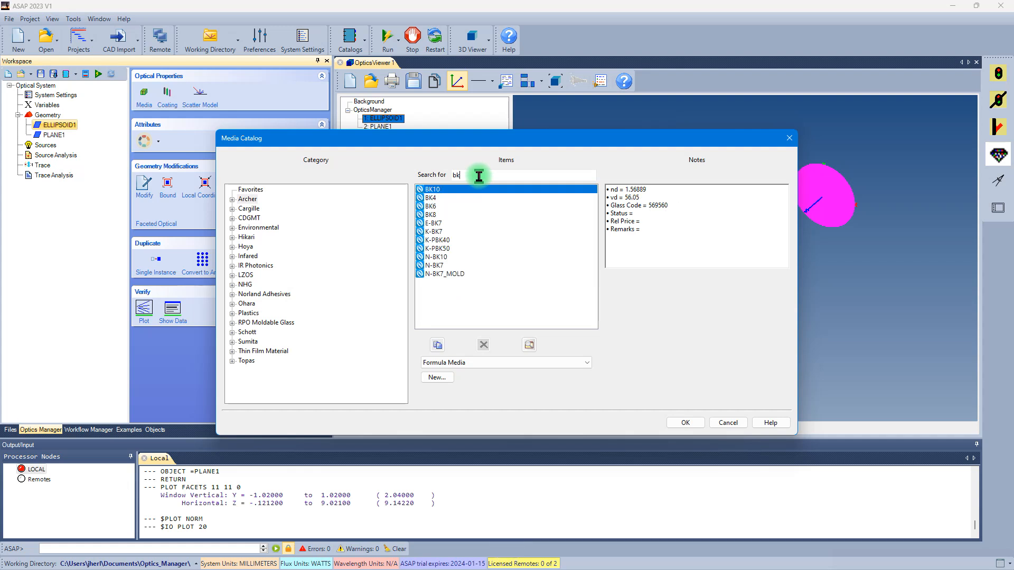
click(445, 257)
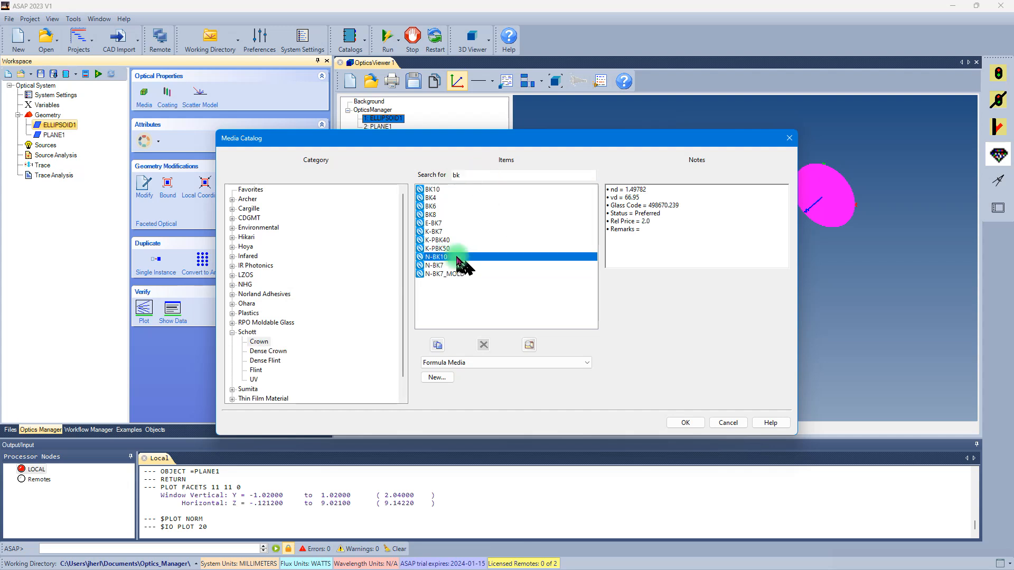
click(689, 423)
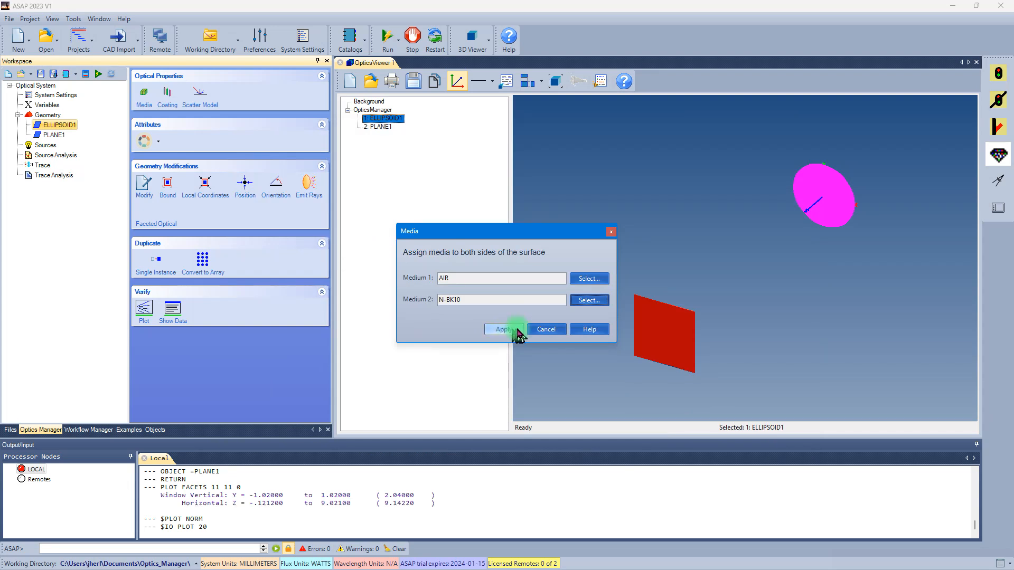
click(518, 332)
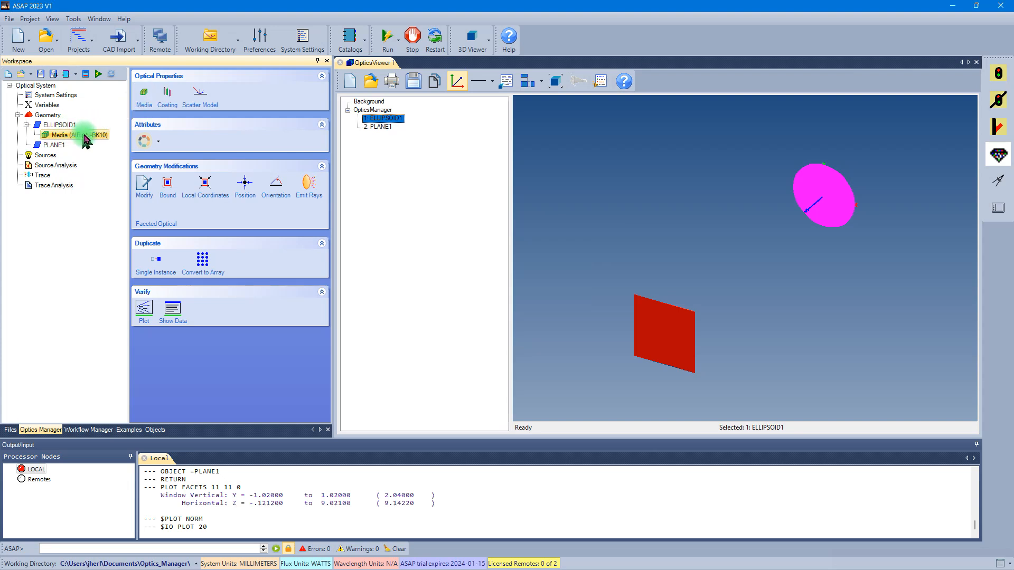
Assign the ideal coating Perfectly Transmitting to ELLIPSOID1
click(175, 95)
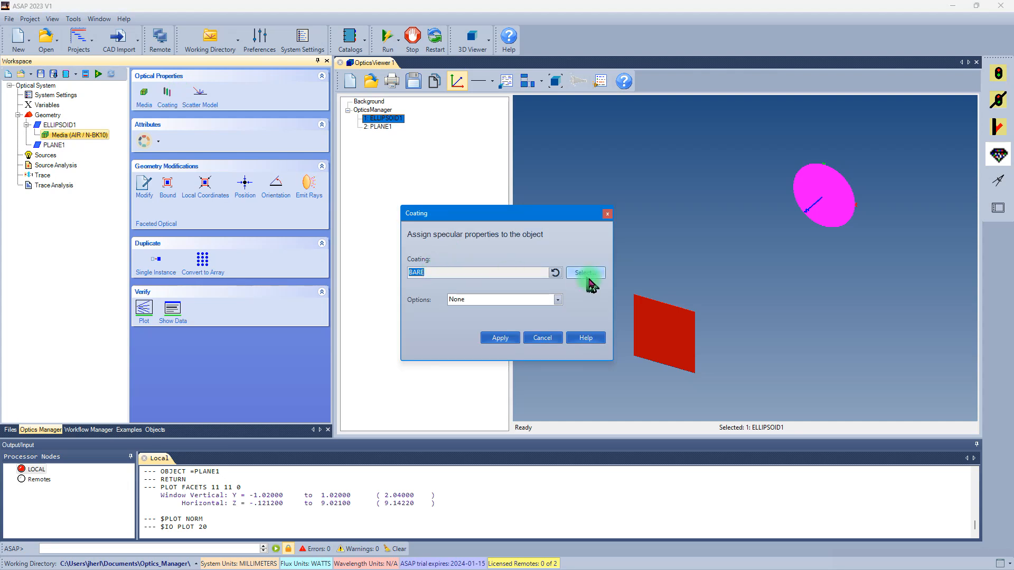
click(600, 280)
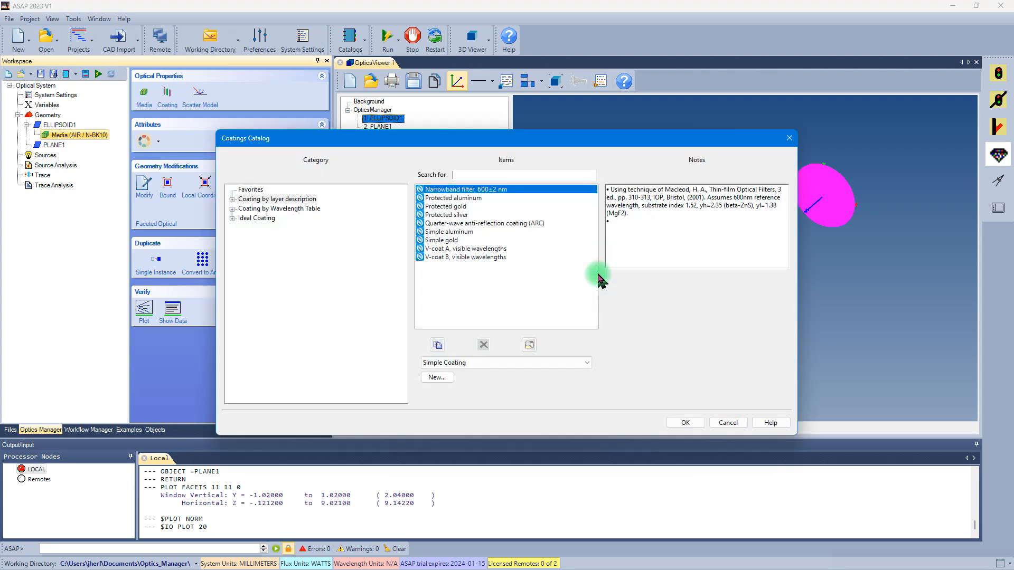
click(232, 218)
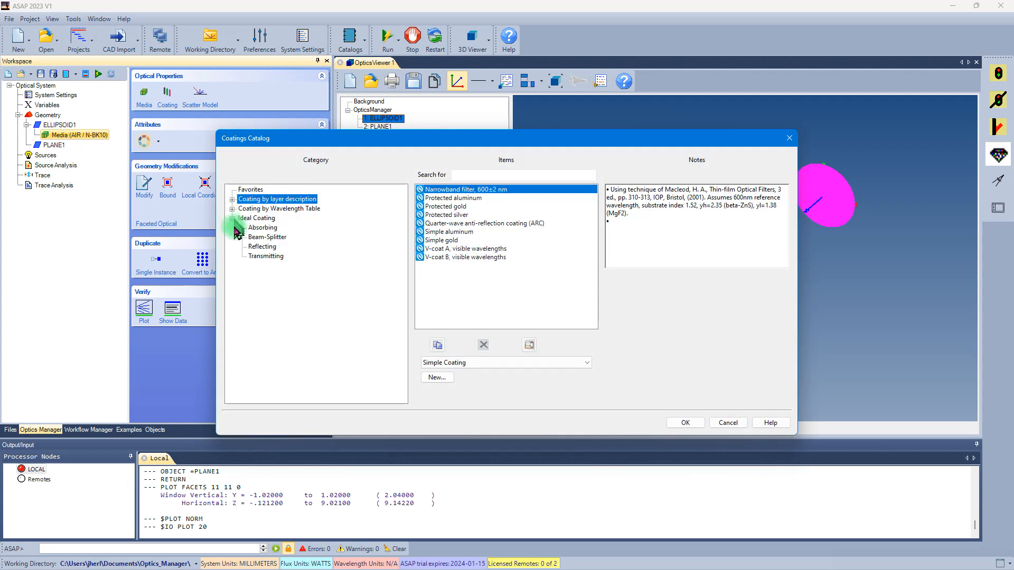
click(267, 257)
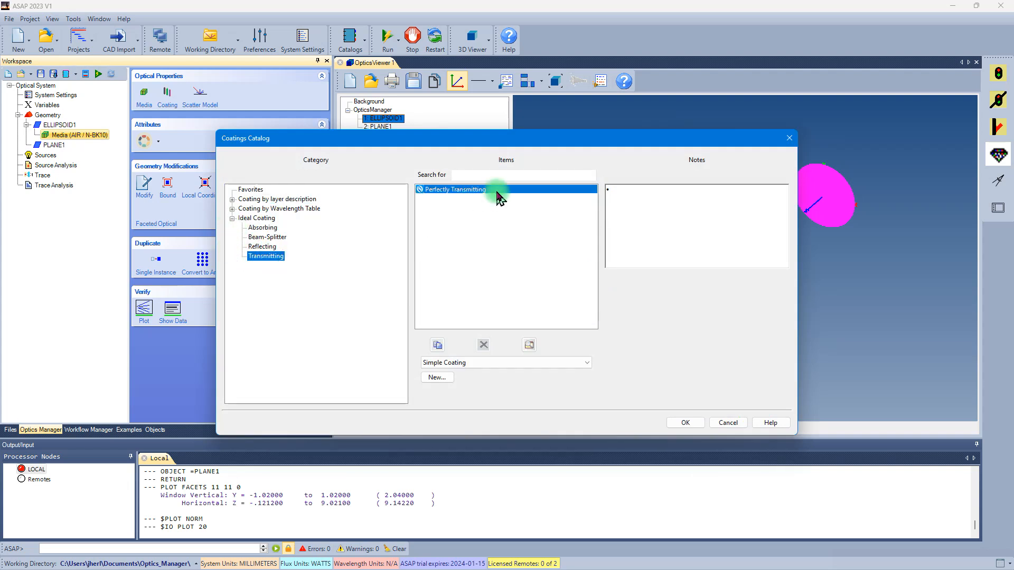
click(685, 423)
click(499, 339)
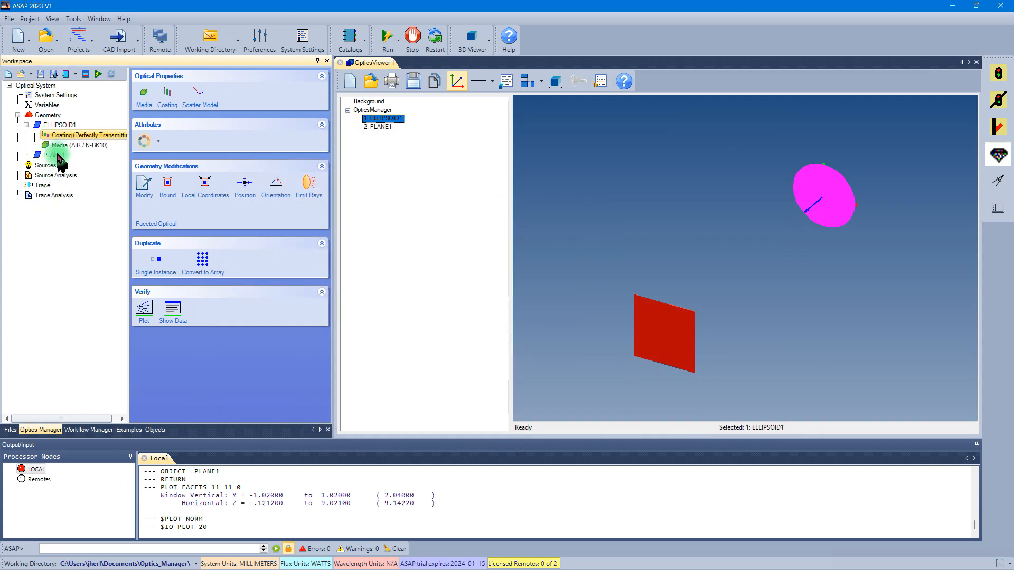
Assign the ideal coating Perfectly Absorbing to PLANE1
click(55, 155)
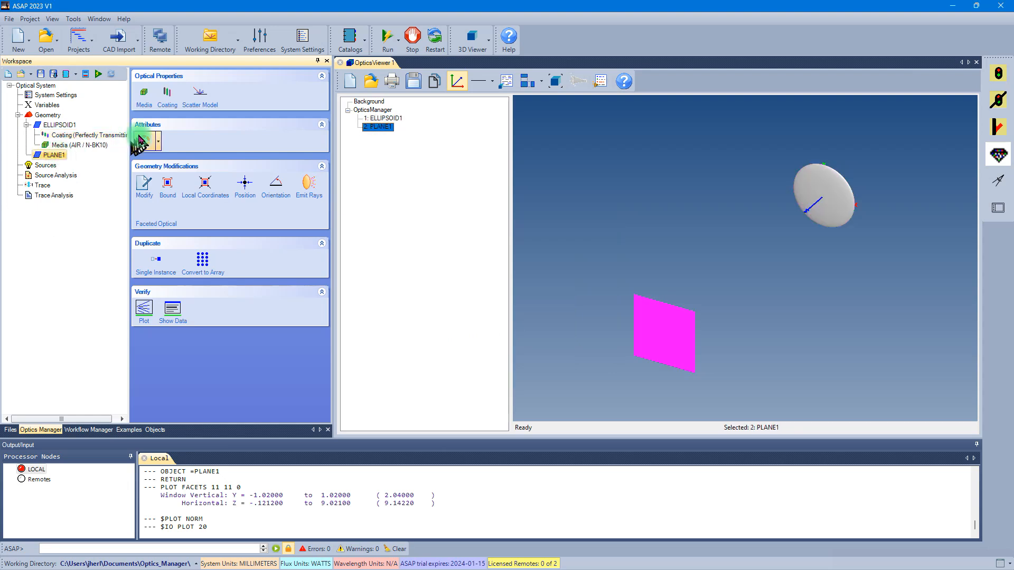
click(166, 98)
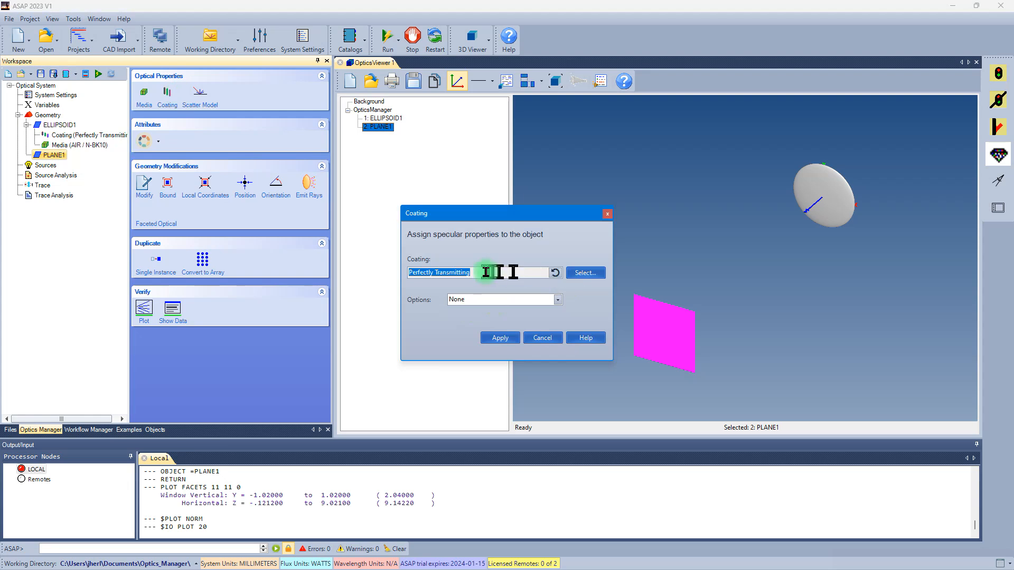
click(589, 273)
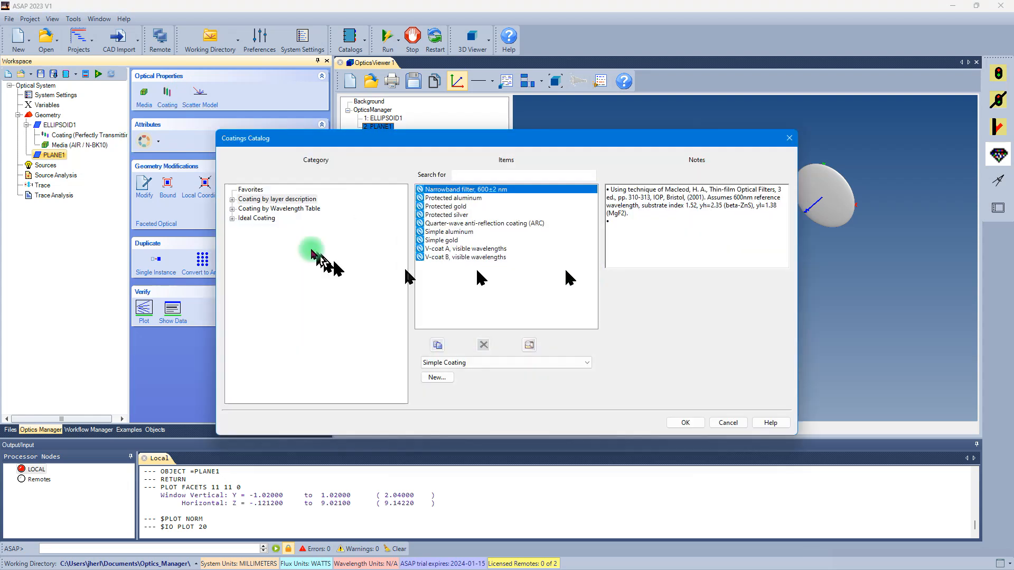
click(233, 218)
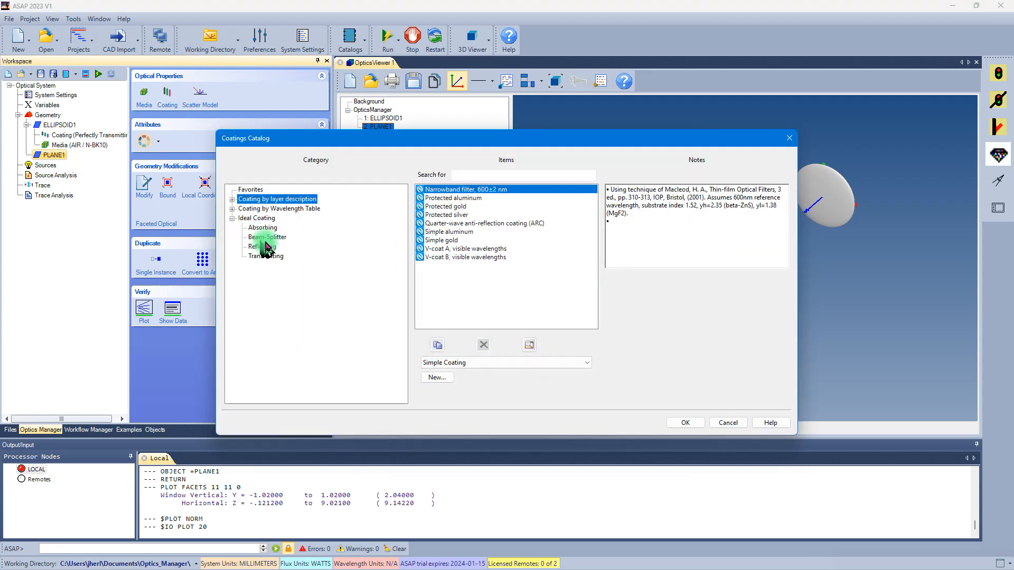
click(273, 229)
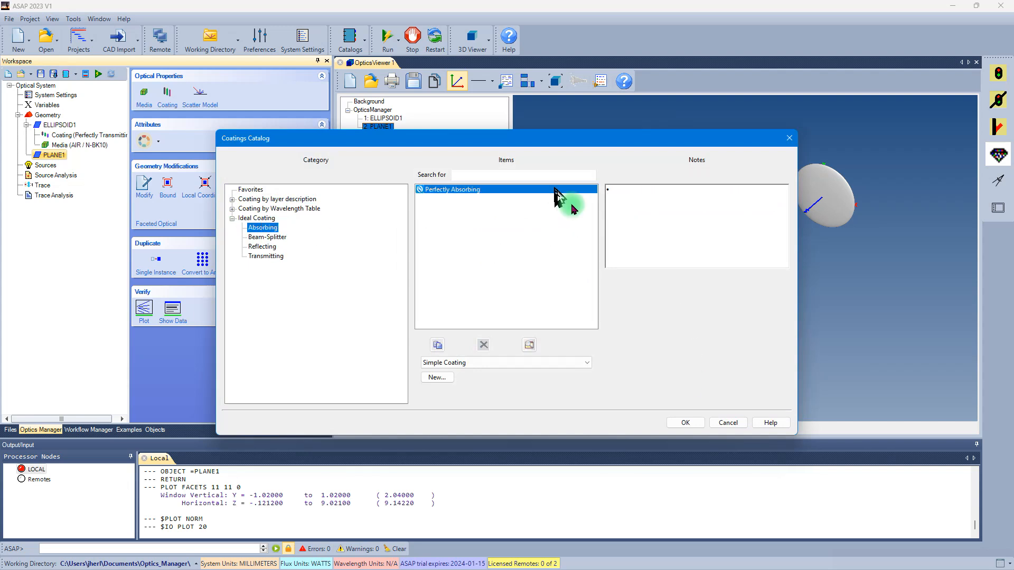
click(692, 423)
click(508, 339)
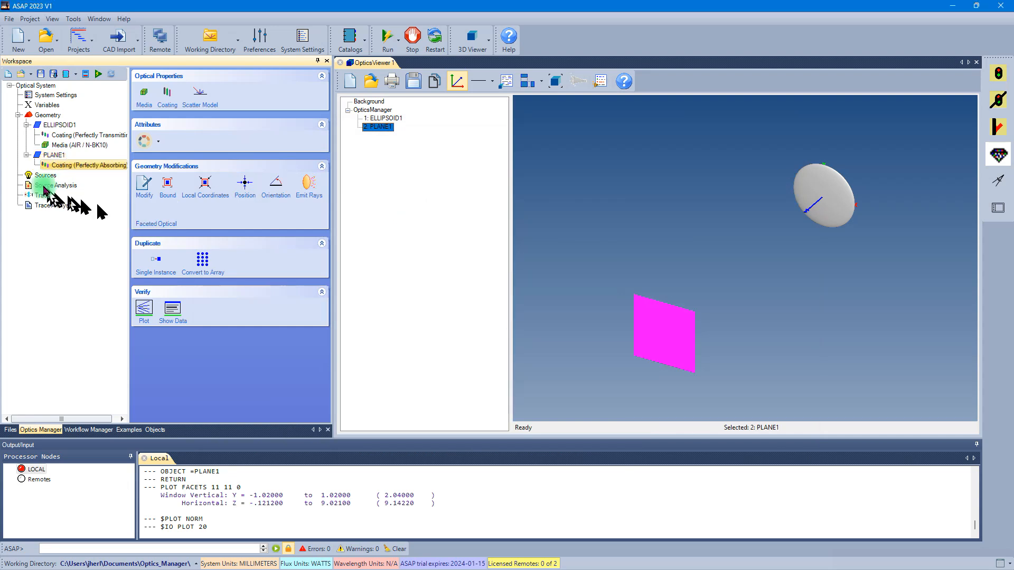
Add a collimated elliptical grid source on the Z axis at location -1
click(31, 179)
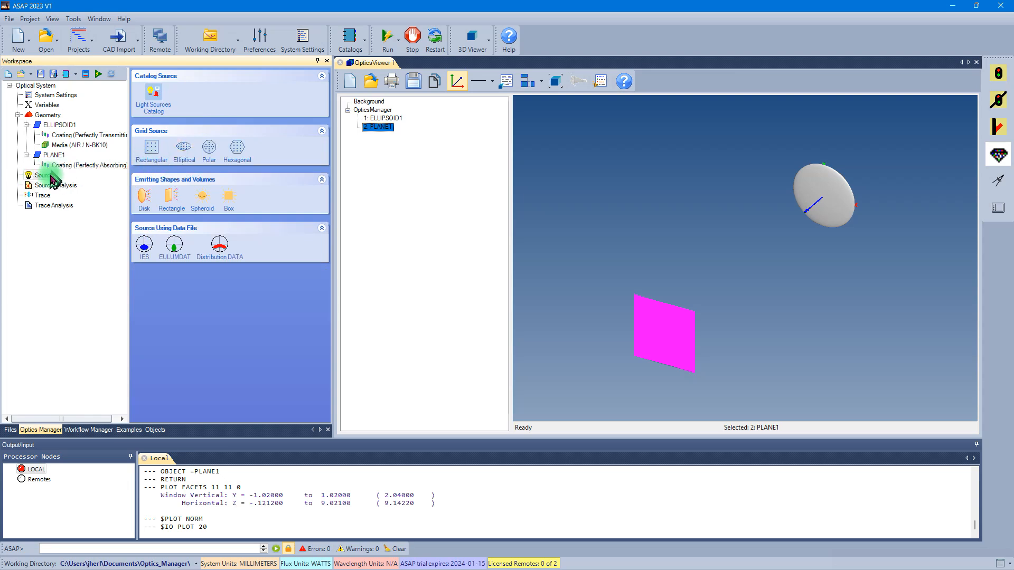
click(194, 153)
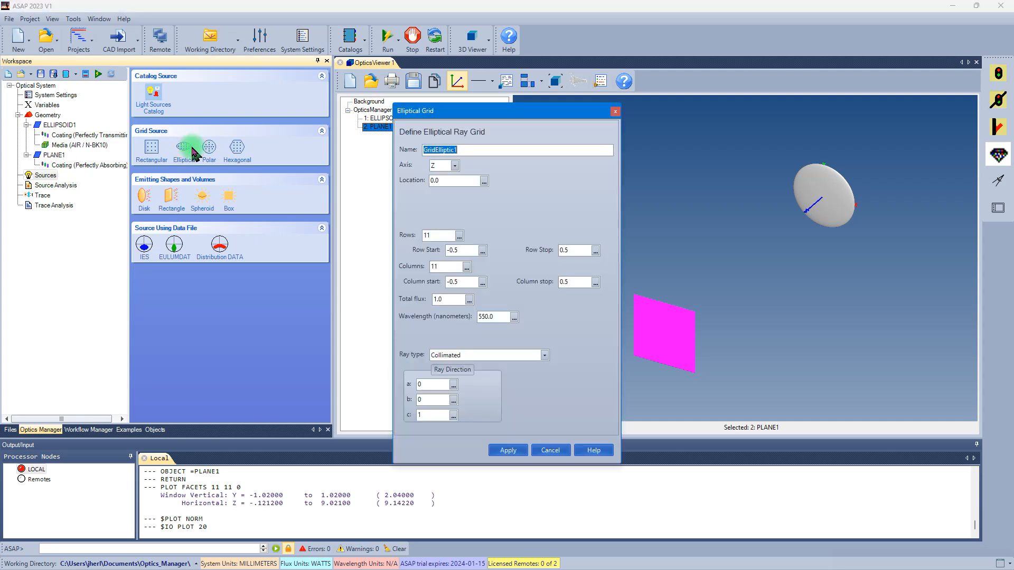
click(446, 180)
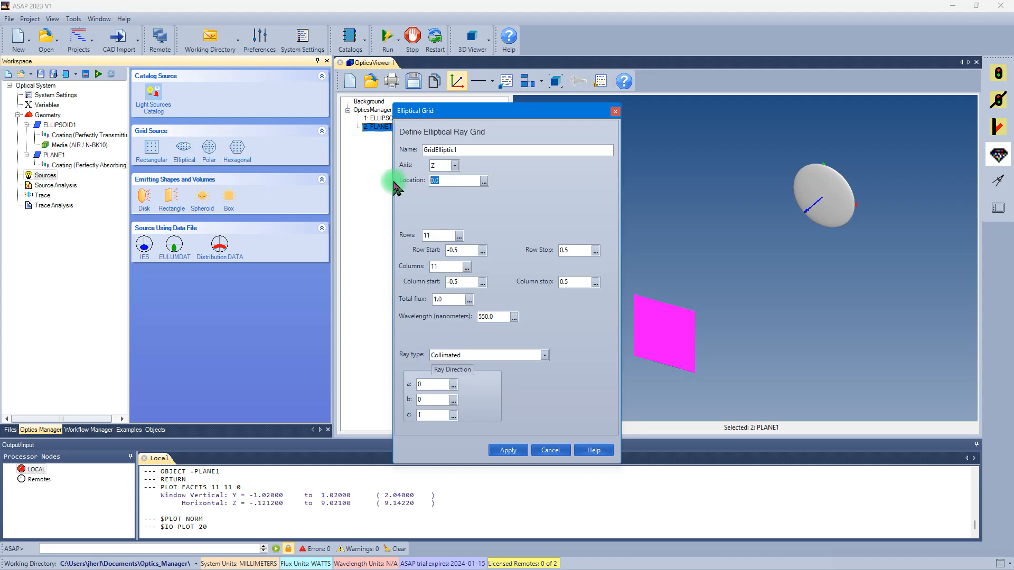
text(-1)
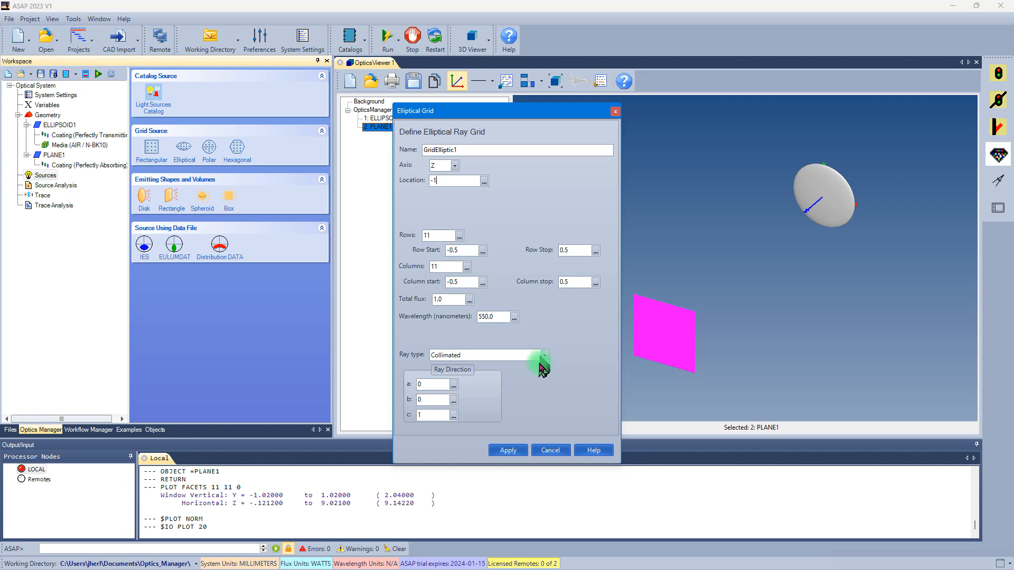
click(523, 448)
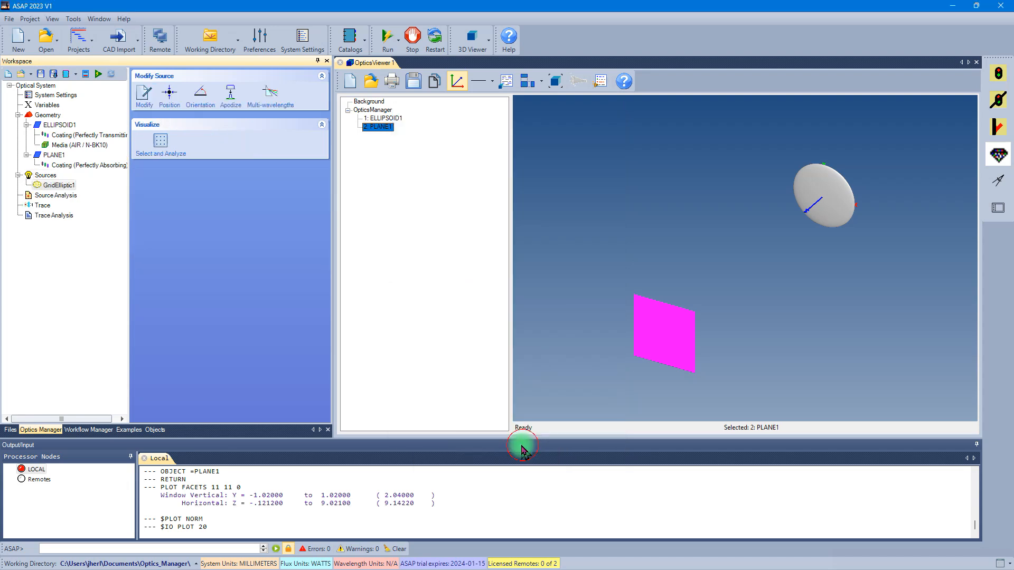
Insert a ray trace that plots all rays together with the faceted geometry
click(31, 206)
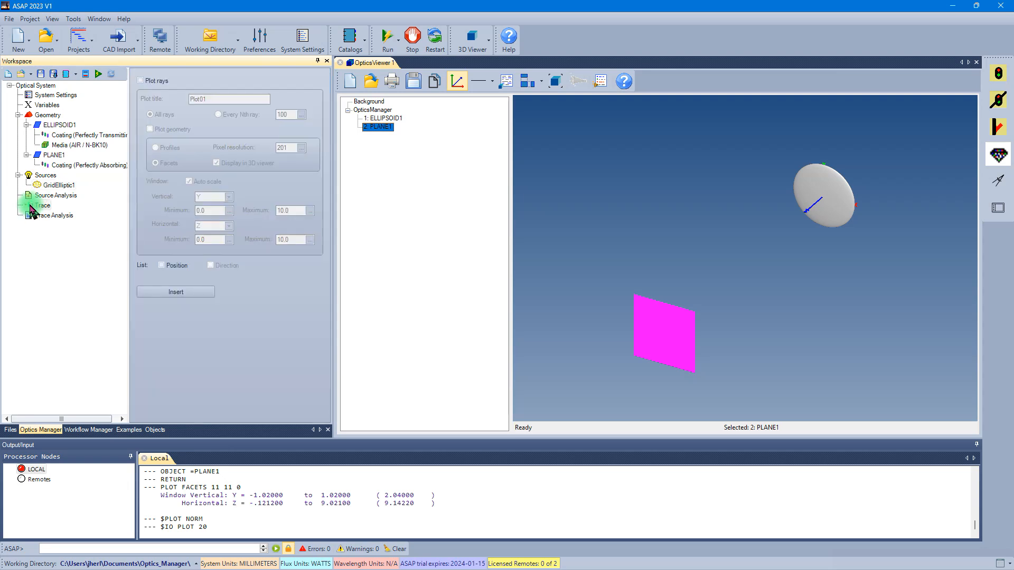
click(141, 81)
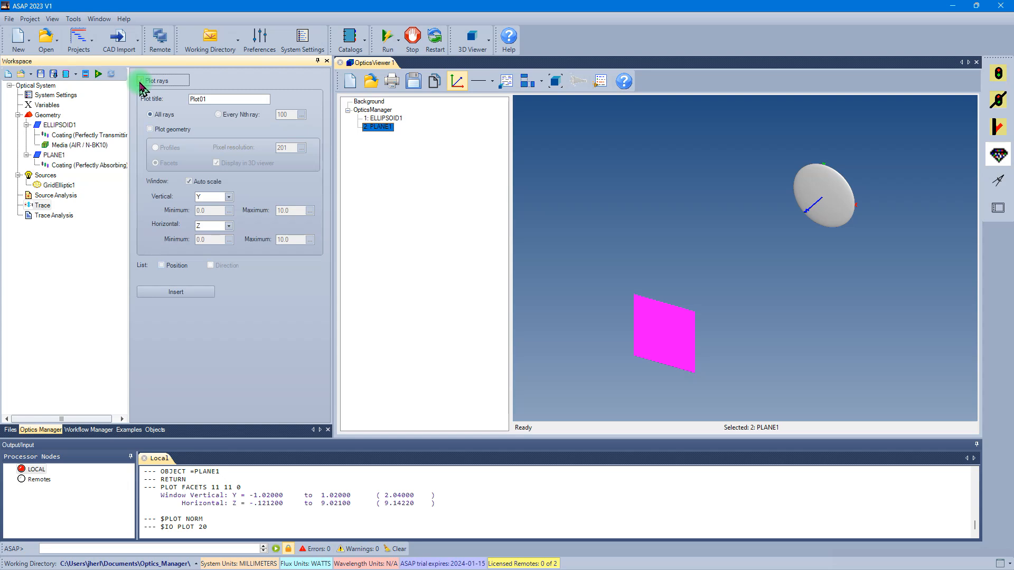
click(141, 82)
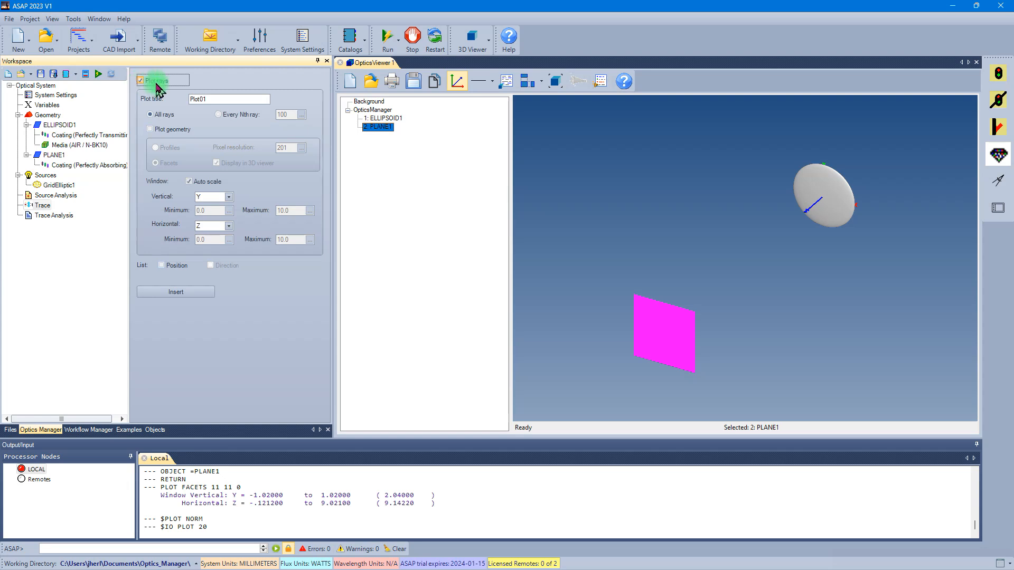
click(151, 131)
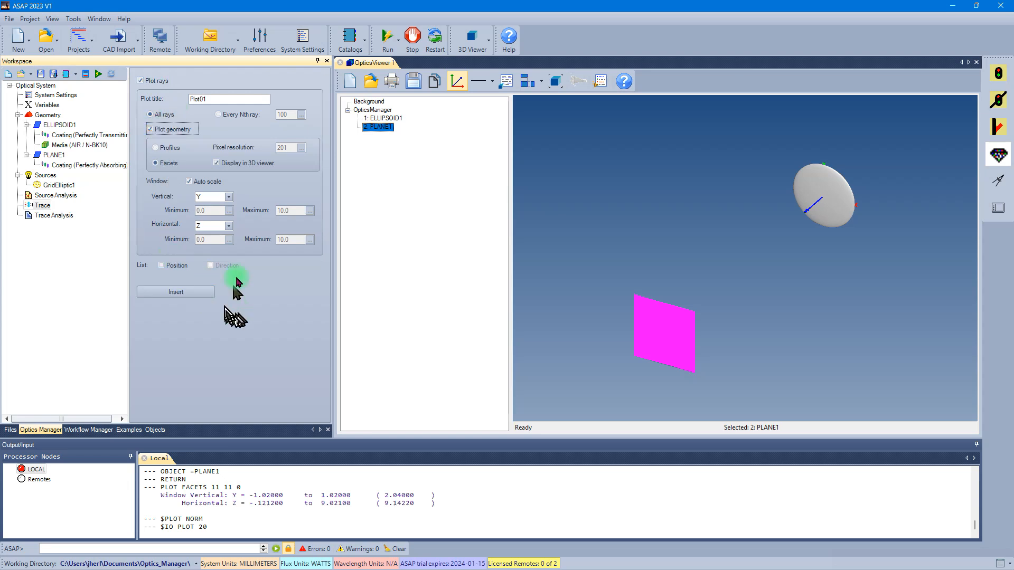
click(204, 296)
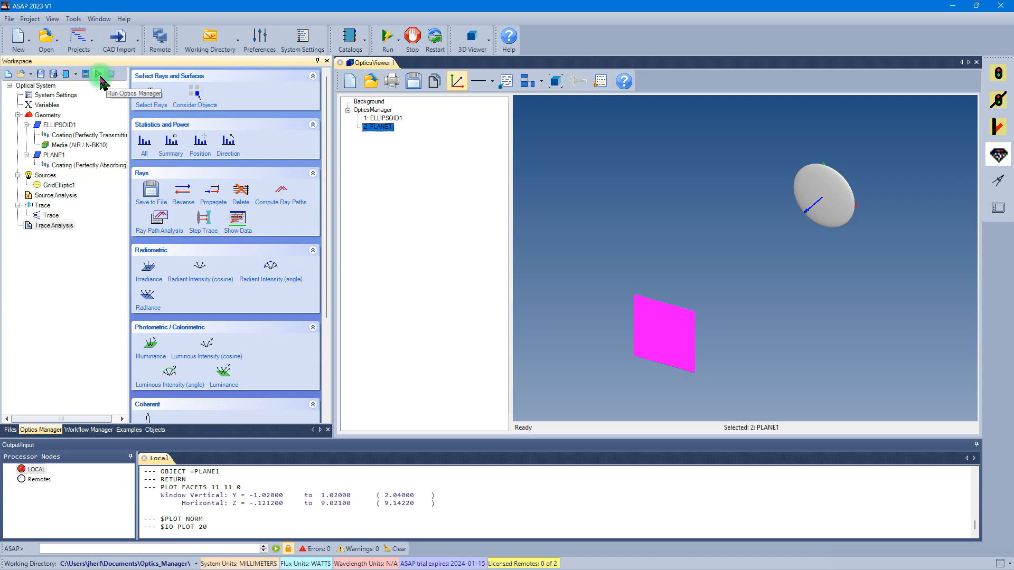
Run the optical system and inspect the traced rays in the 2D plot and from the source side in the 3D view
click(100, 75)
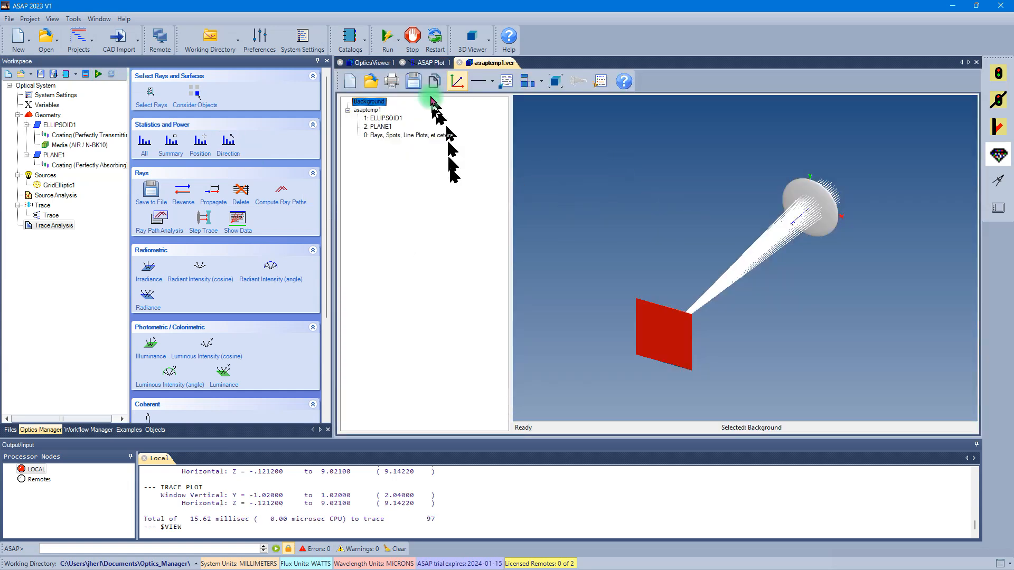
click(441, 63)
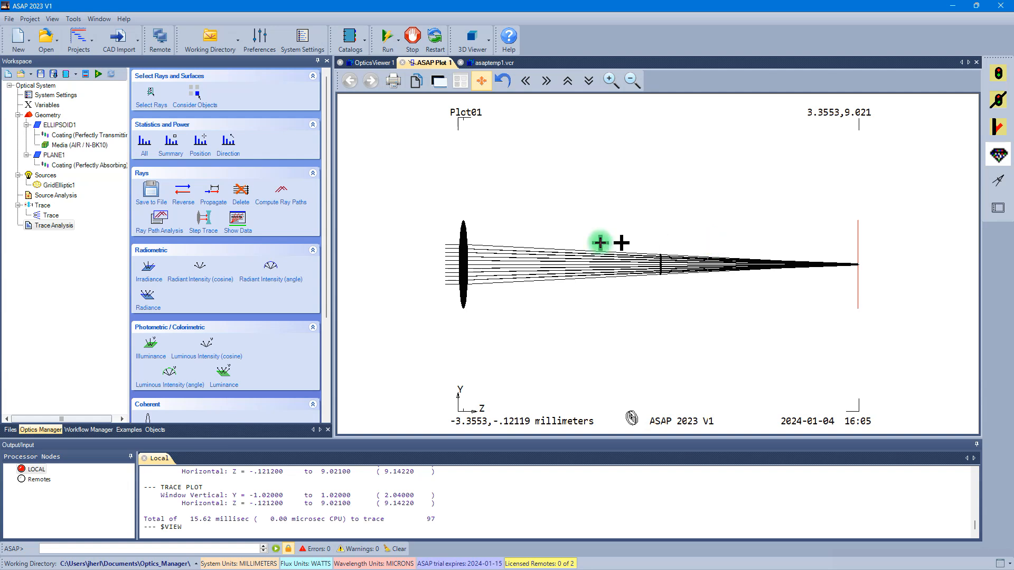
click(495, 62)
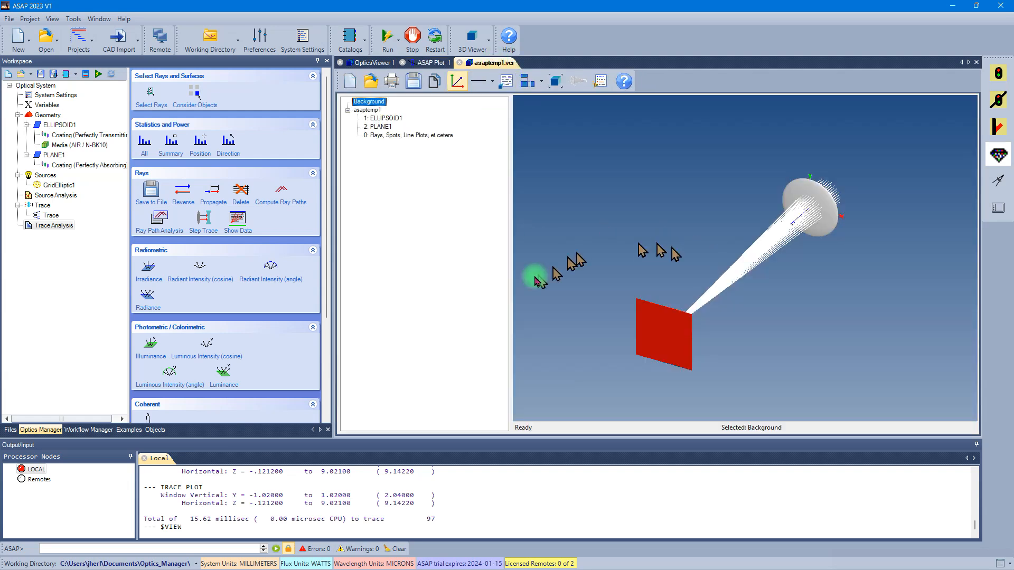
drag(664, 299, 718, 295)
scroll(719, 294, up, 3)
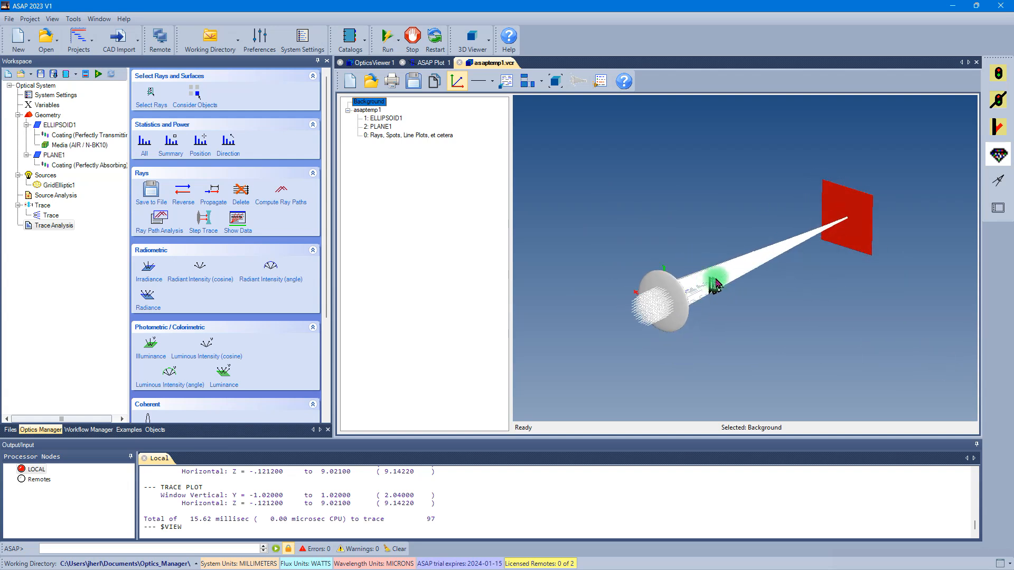